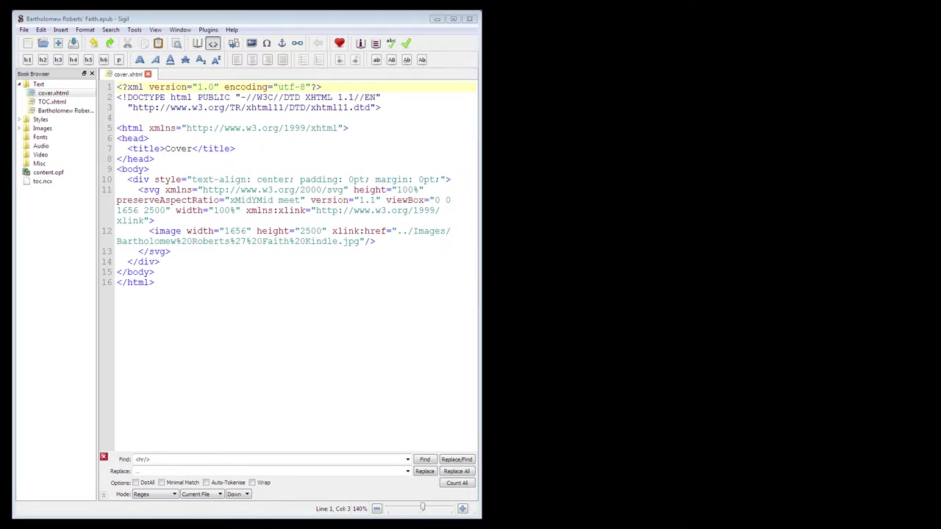
Step: Set the ebook's metadata title to "Bartholomew Roberts' Faith" and fill in the author's name
click(219, 180)
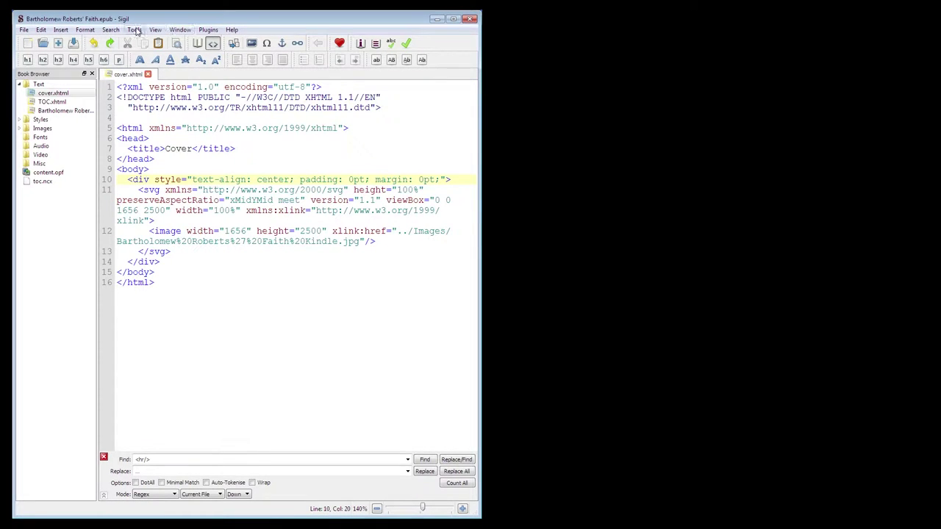
click(135, 30)
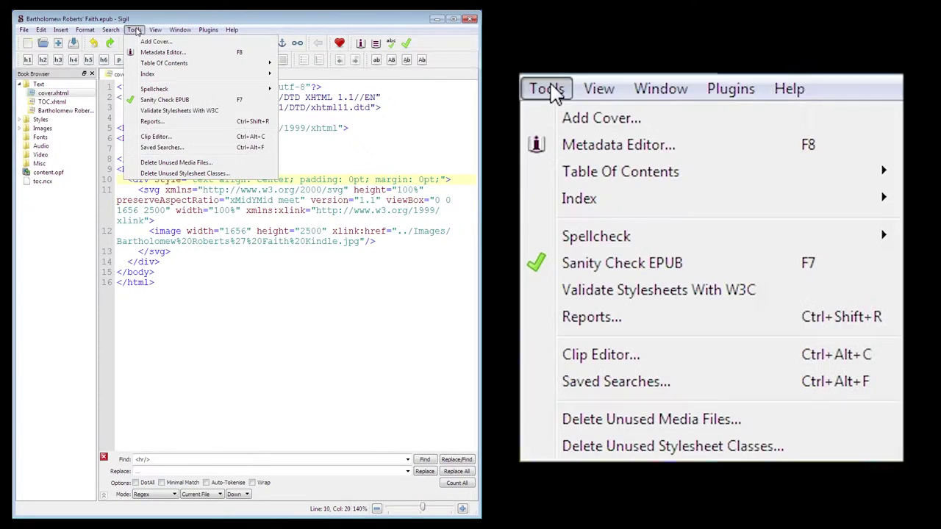
click(186, 53)
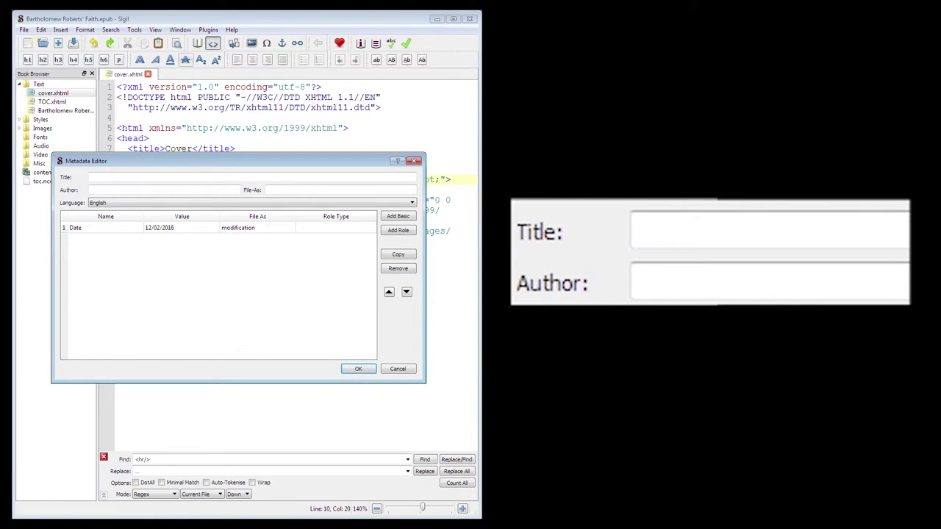
click(96, 177)
text(Ba)
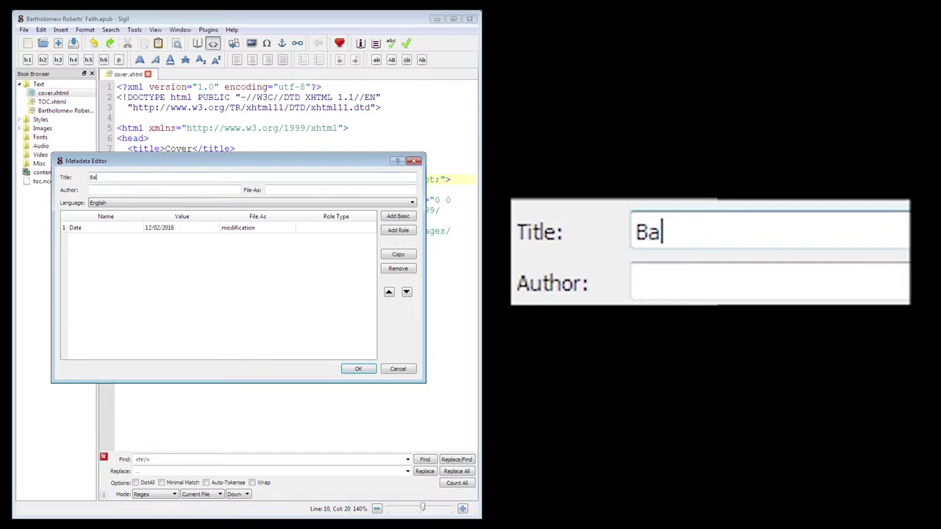
text(rtholomew Roberts)
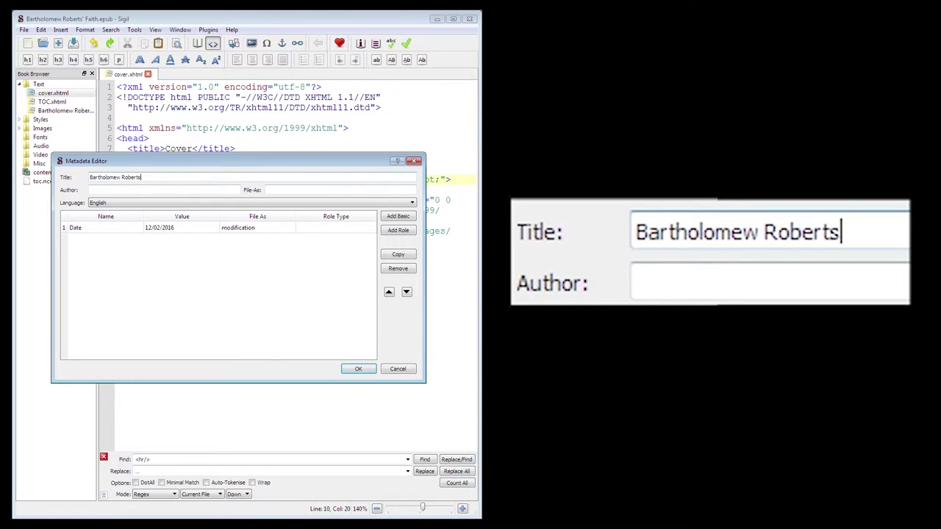
text(' Faith)
key(Tab)
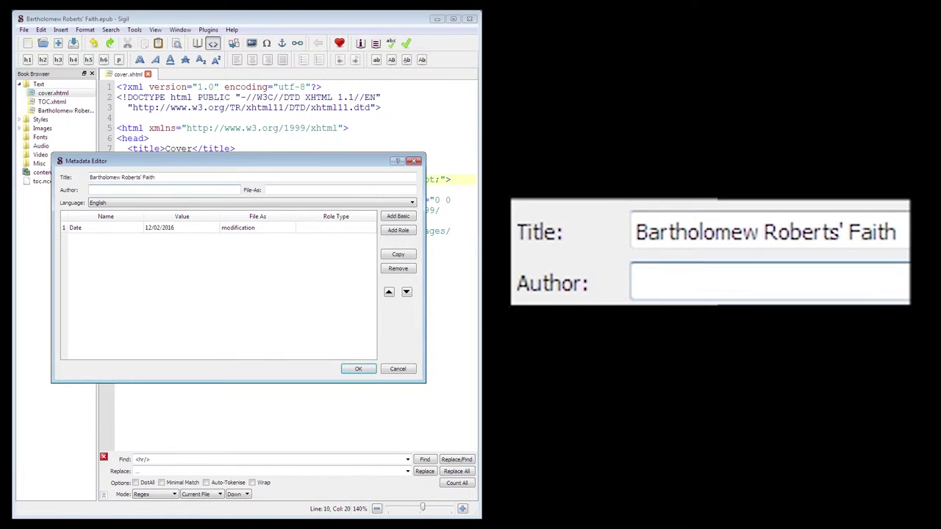
text(Jeremy McLean)
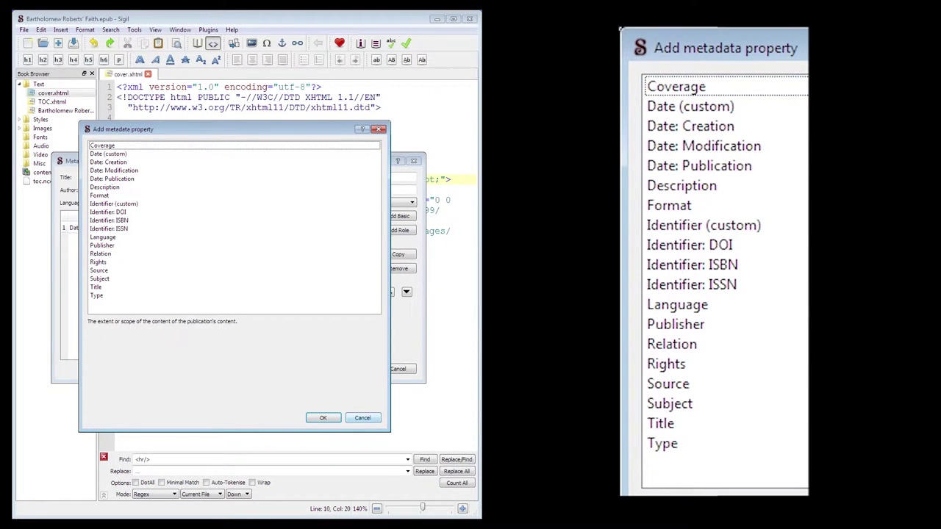
Step: Review the available basic metadata properties and contributor roles without adding any, and save the metadata
click(362, 417)
click(399, 230)
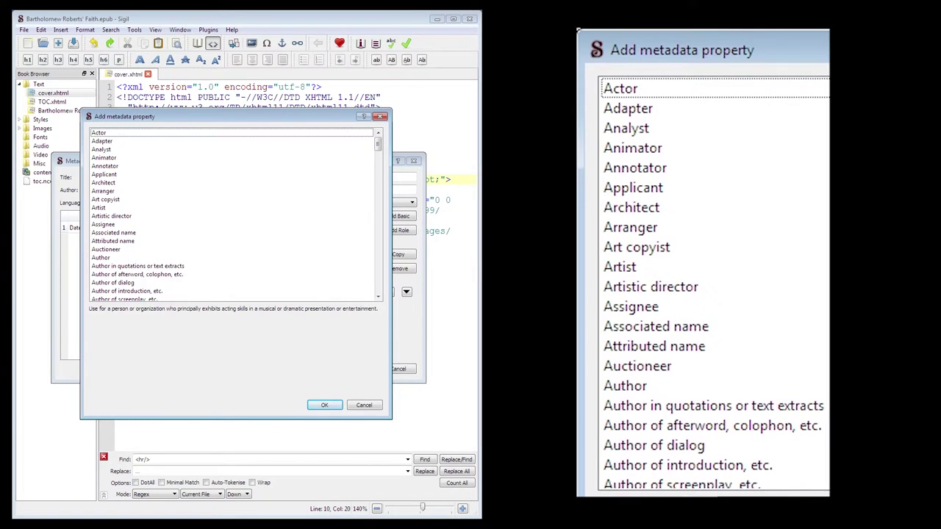
scroll(147, 242, down, 4)
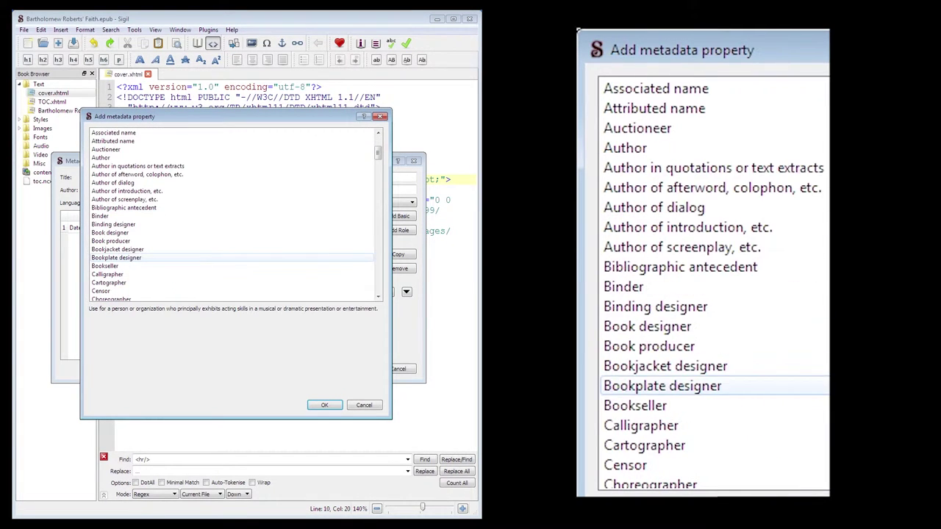
scroll(220, 232, down, 12)
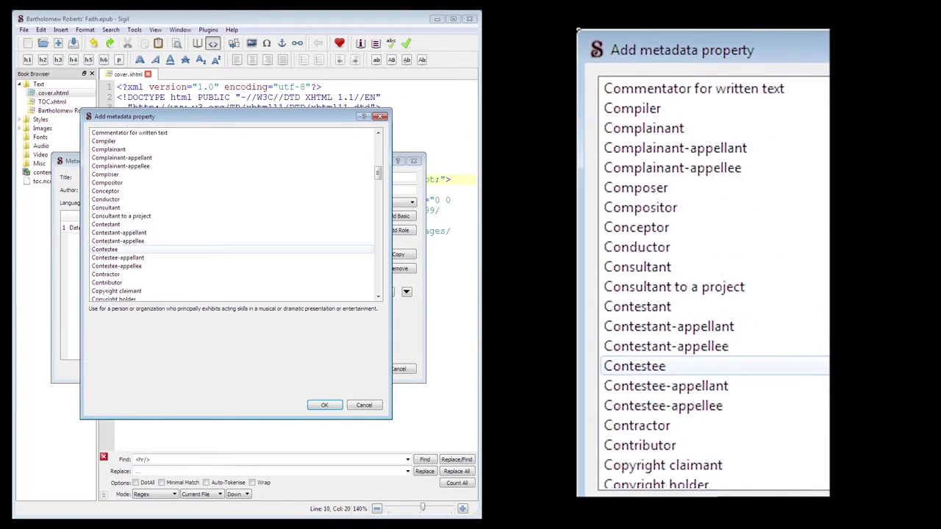
scroll(221, 235, down, 1)
scroll(220, 221, down, 8)
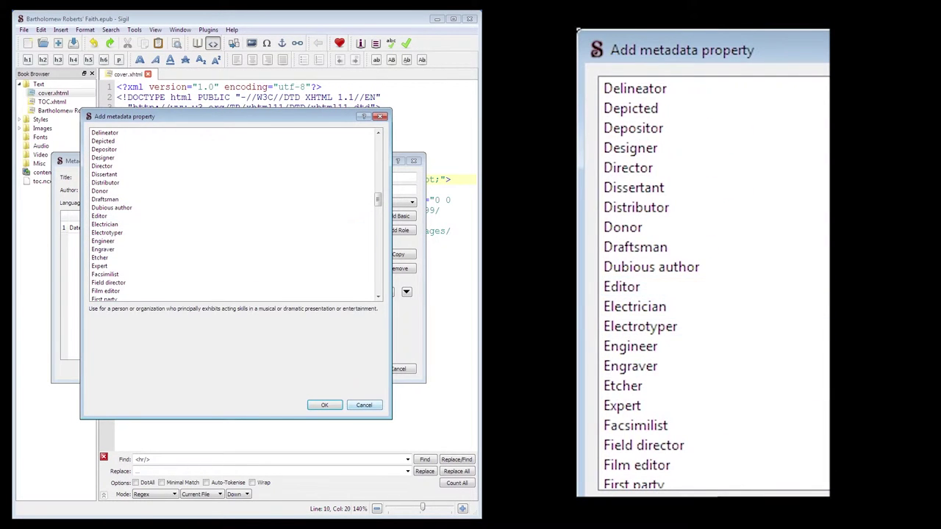
key(Escape)
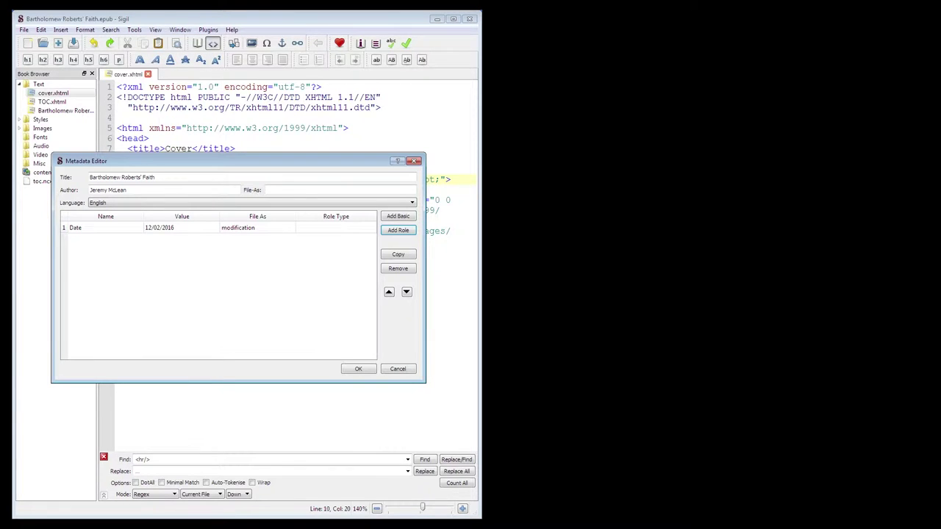
click(354, 368)
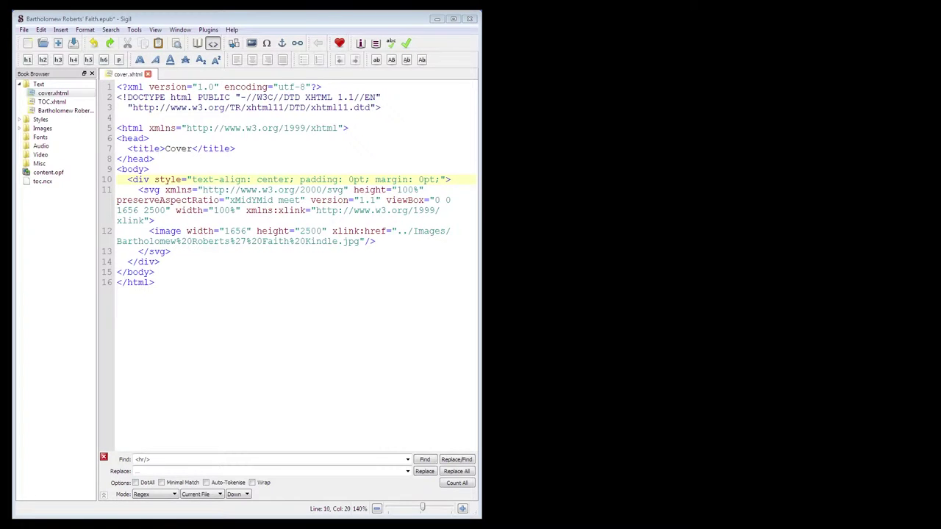
Step: Build the Mobi file with the KindleGen output plugin and highlight the approximate Standard Mobi and KF8 file size lines
click(208, 31)
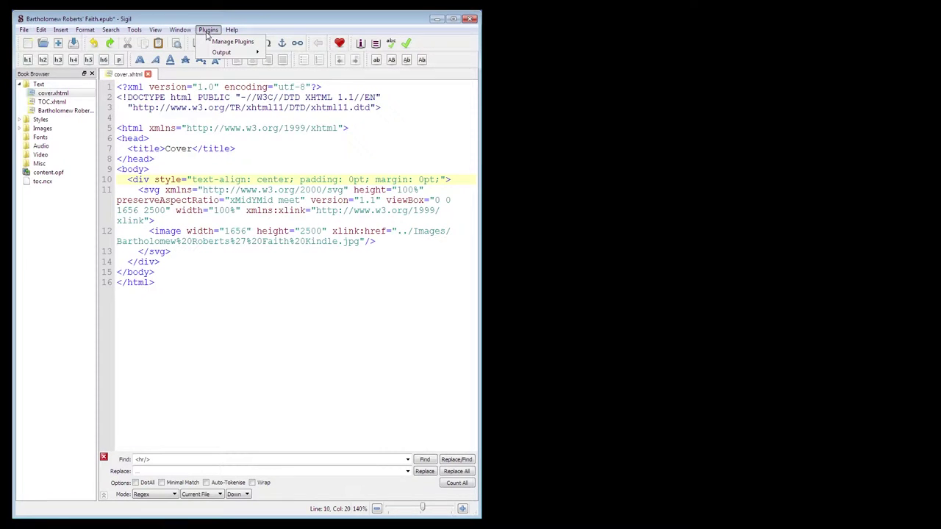
mouse_move(209, 56)
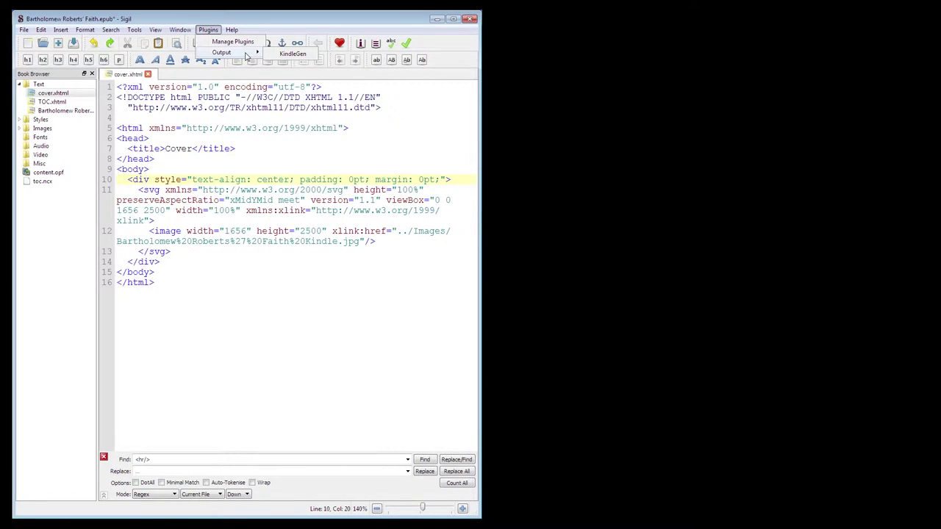
click(293, 56)
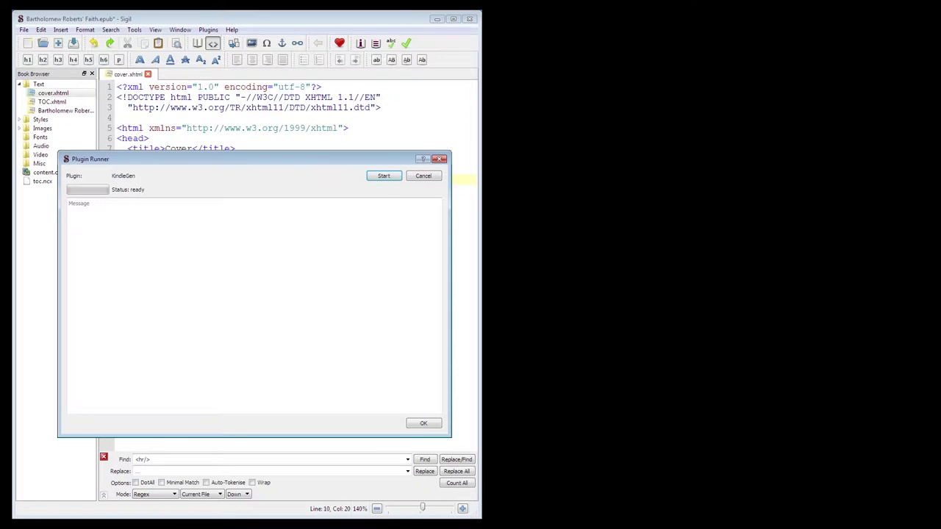
key(Return)
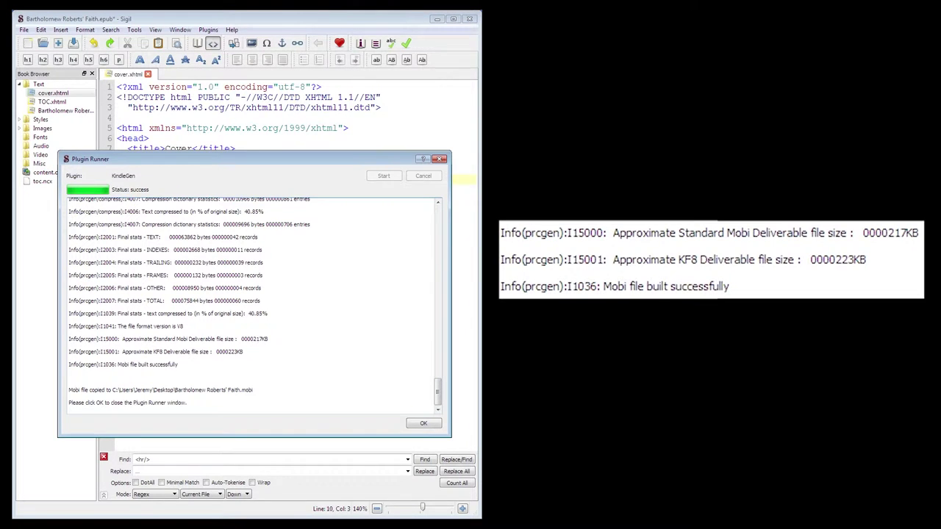
drag(245, 352, 69, 339)
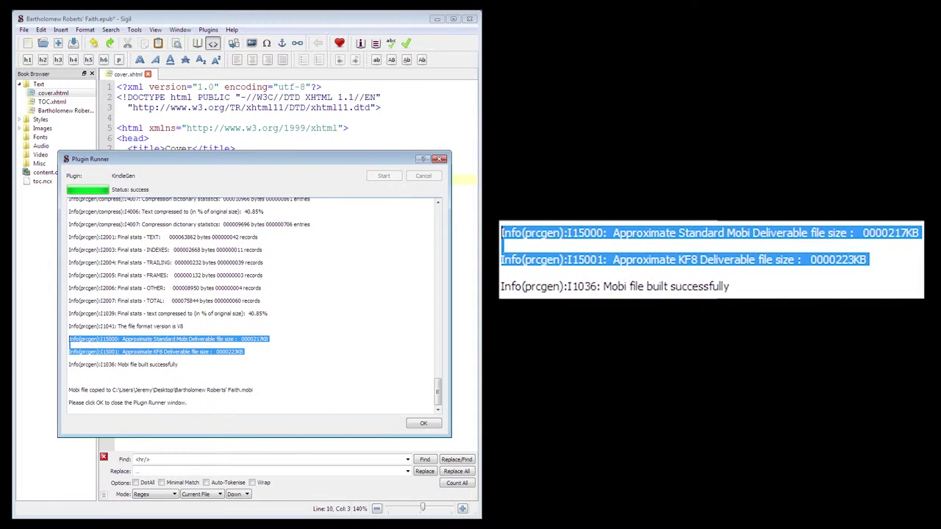
click(243, 351)
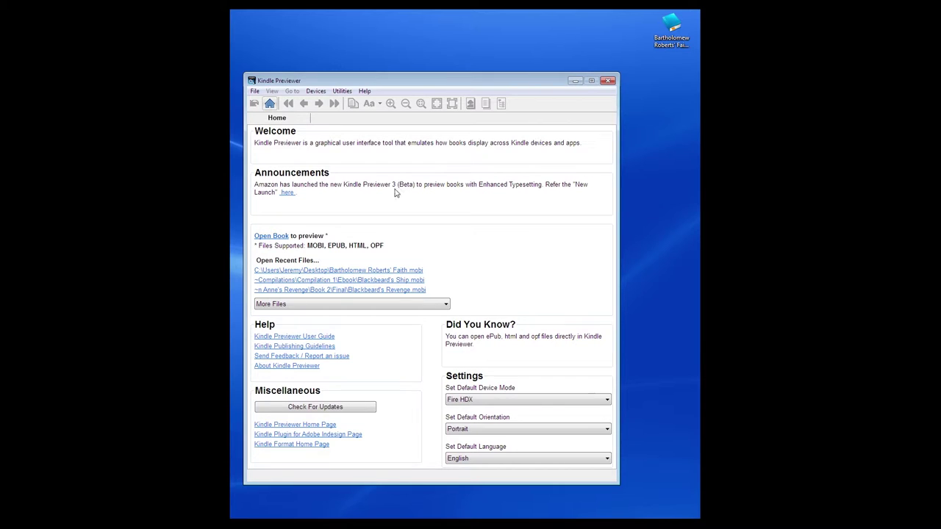
Step: Switch to Kindle Previewer, load the Bartholomew Roberts' Faith book from the desktop, and page forward and back from its title page
click(674, 31)
drag(674, 31, 470, 236)
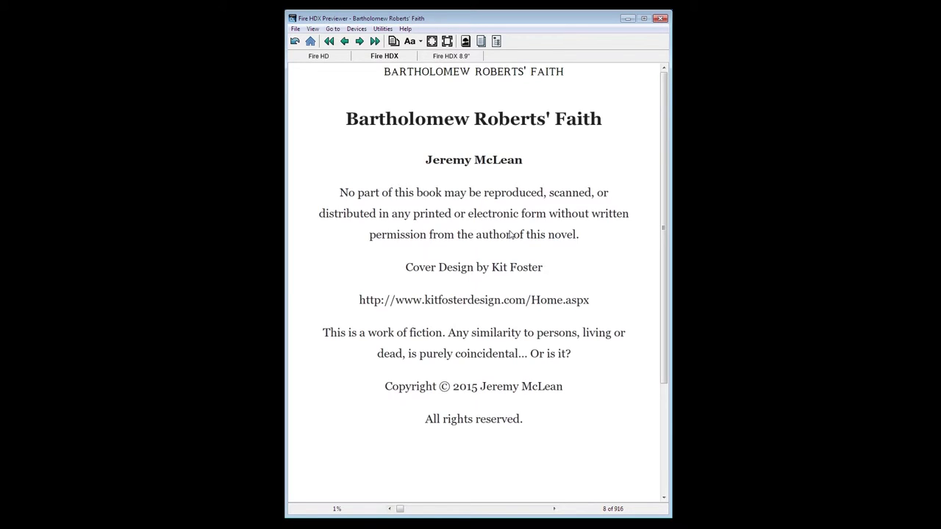
click(359, 42)
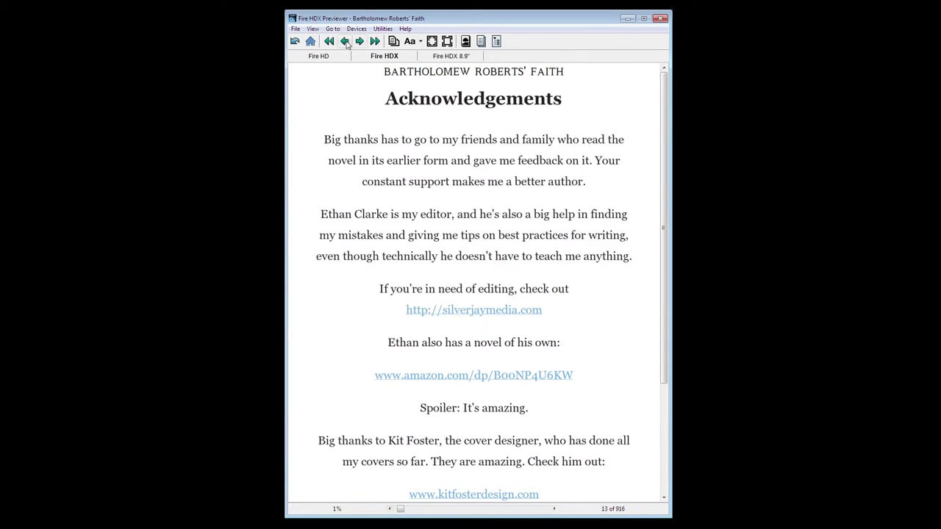
click(344, 42)
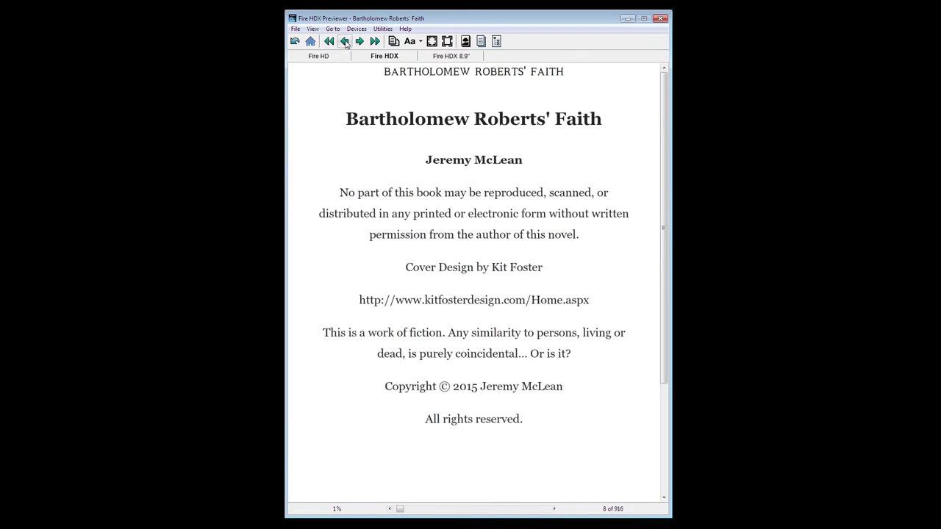
Step: Check the book's cover, table of contents and NCX view, and go to the About the Author entry
click(465, 41)
scroll(472, 109, down, 1)
scroll(472, 110, up, 1)
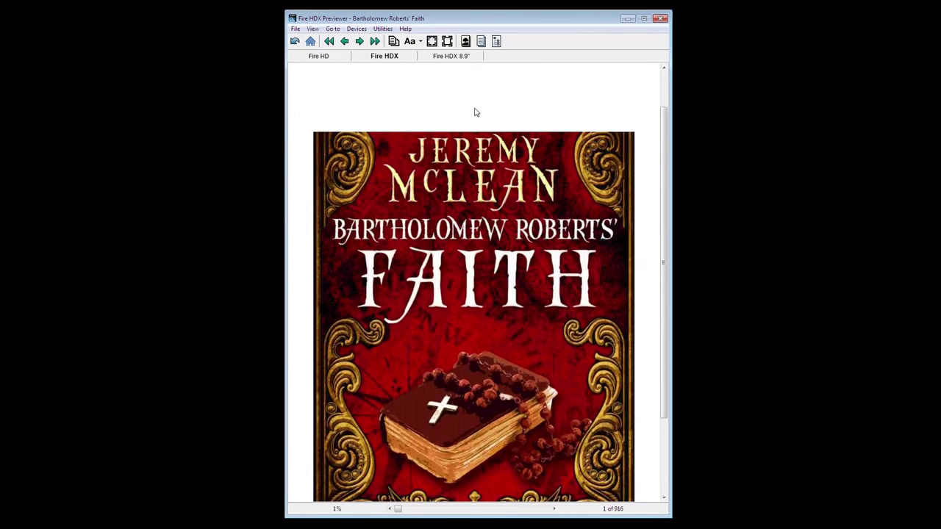
click(481, 42)
click(496, 41)
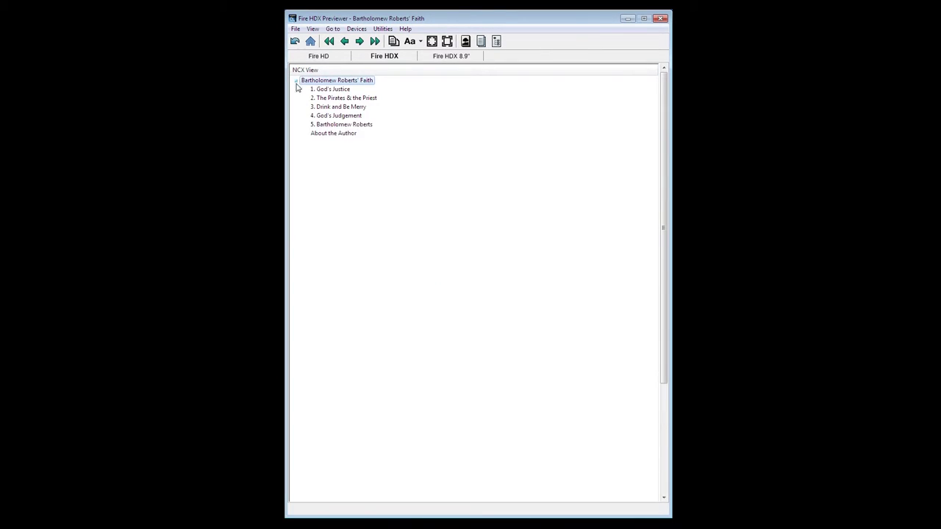
click(345, 133)
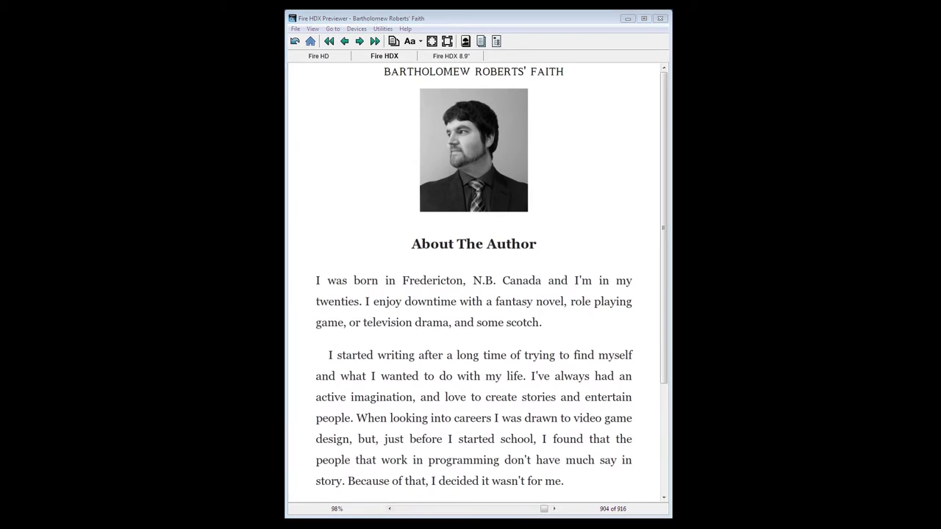
Step: Preview the book as Kindle e-ink and page back and forth around the About the Author section
click(356, 28)
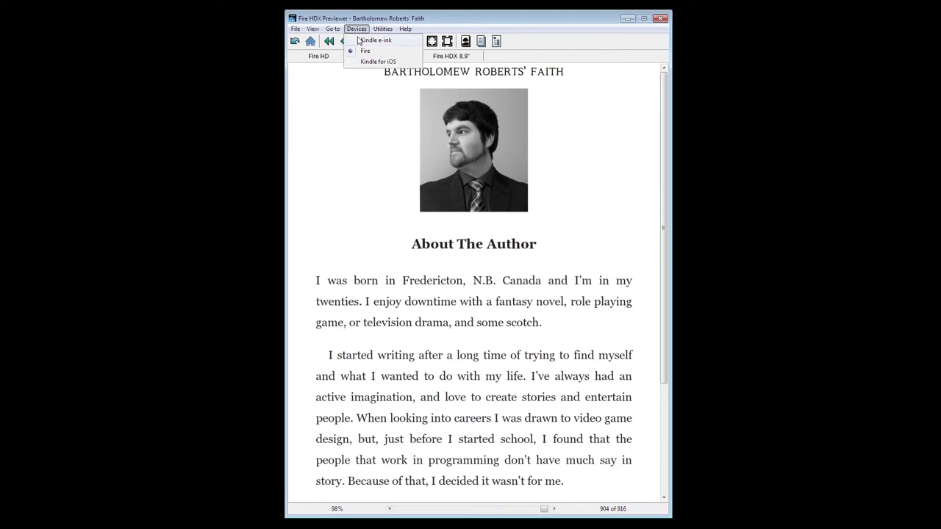
click(349, 41)
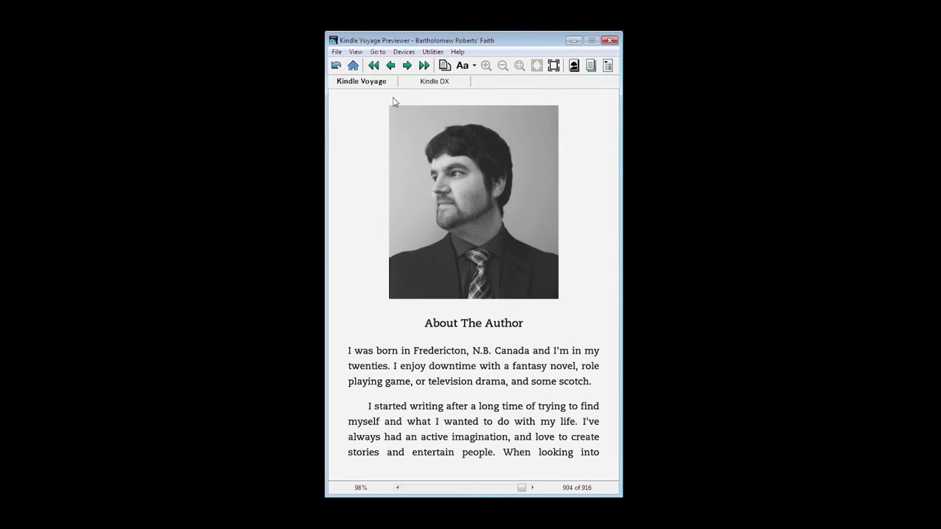
click(407, 66)
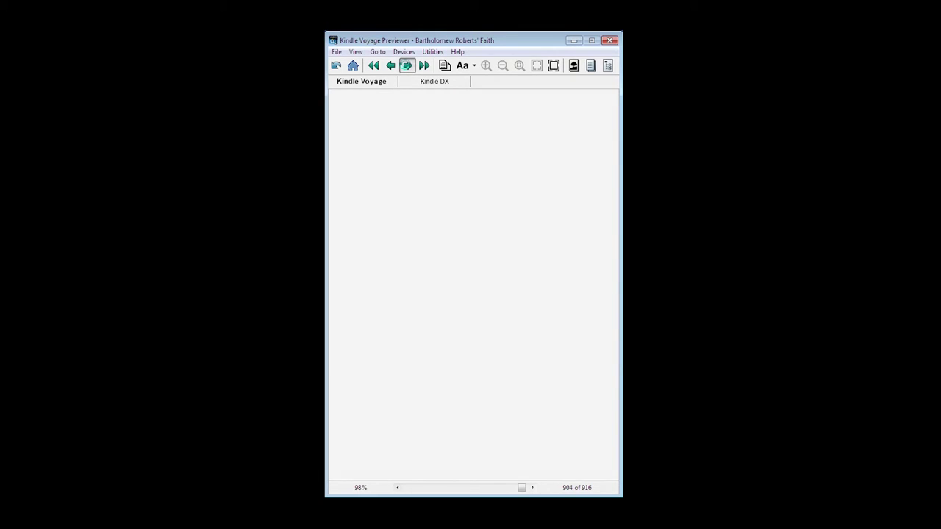
click(391, 66)
click(390, 66)
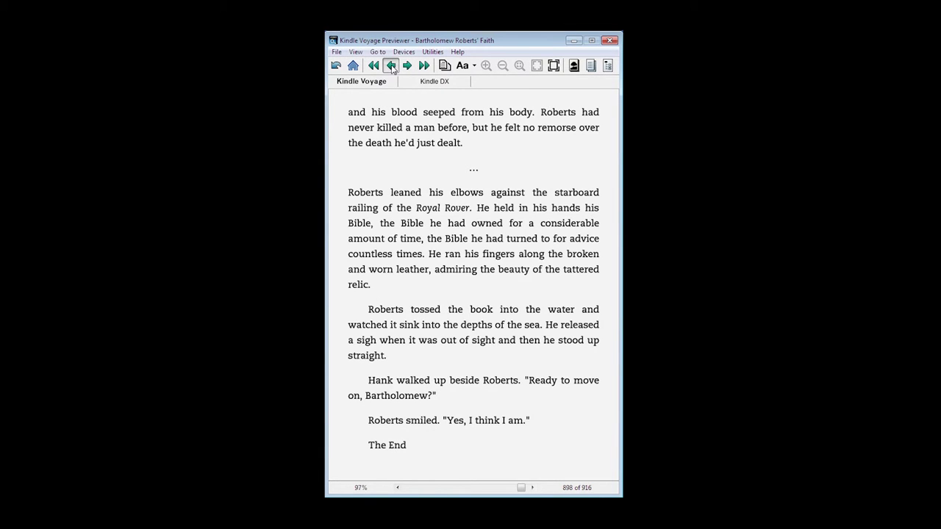
click(391, 66)
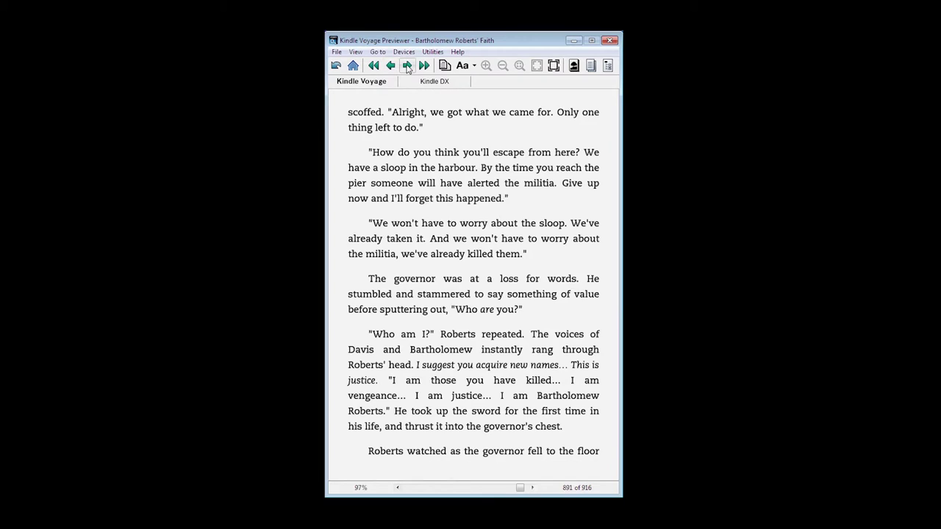
click(407, 66)
click(407, 66)
click(408, 66)
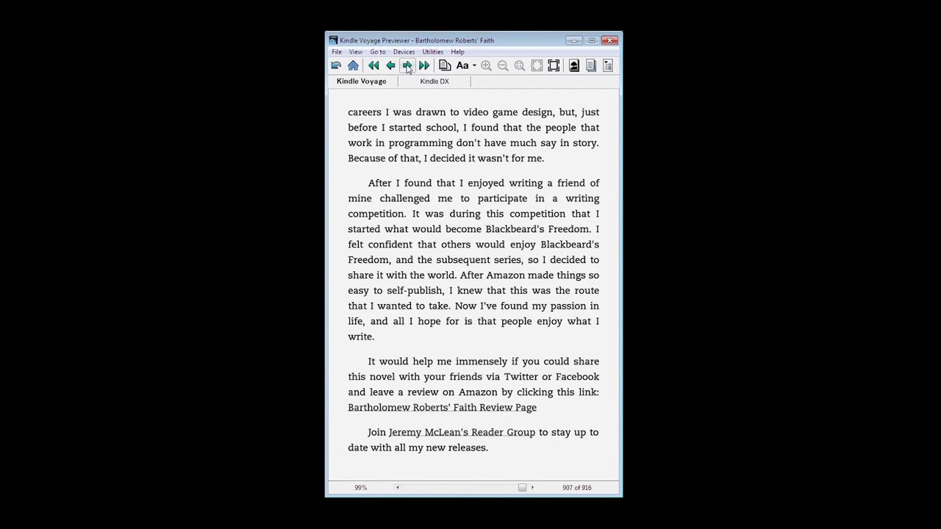
Step: Go to the book's table of contents and follow its Bartholomew Roberts' Faith link
click(590, 66)
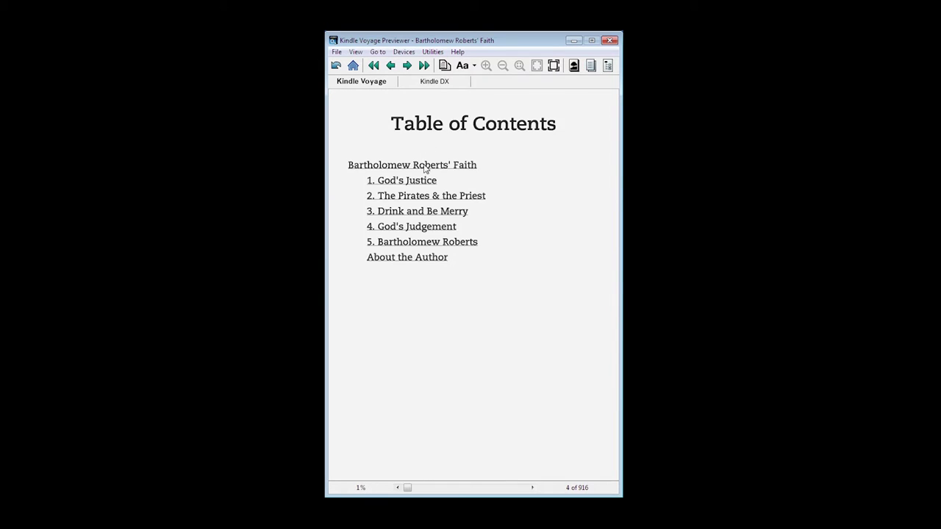
click(425, 164)
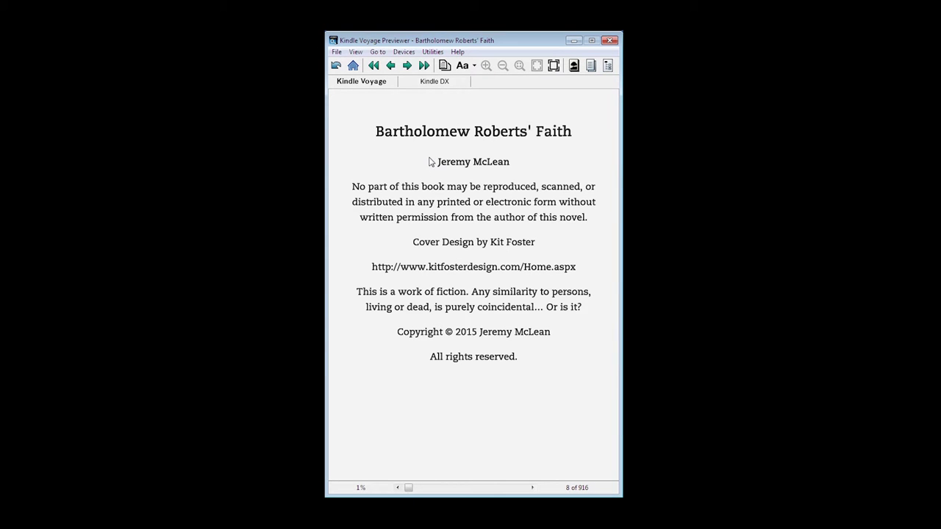